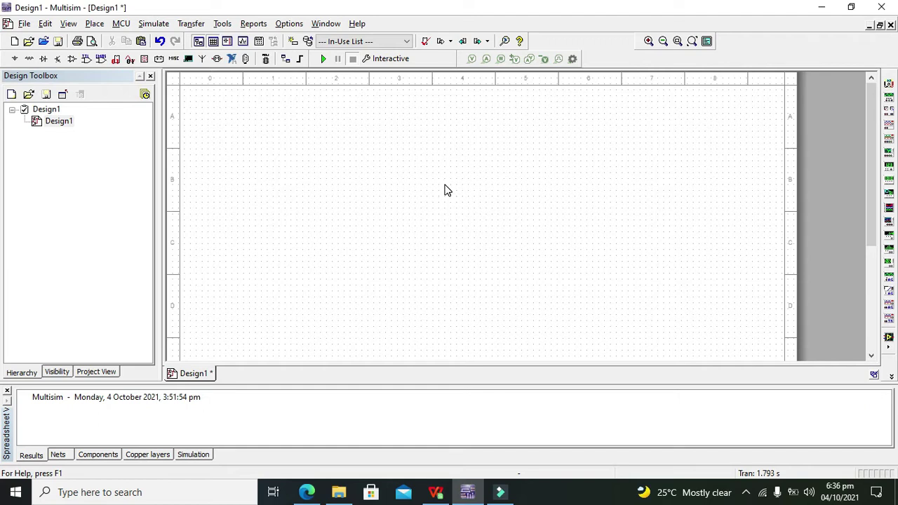
Place a 12V DC_POWER source V1 on the schematic
{"action": "left_click_drag", "start_coordinate": [445, 185], "coordinate": [451, 255]}
{"action": "left_click_drag", "start_coordinate": [451, 244], "coordinate": [456, 276]}
{"action": "left_click_drag", "start_coordinate": [444, 240], "coordinate": [450, 279]}
{"action": "left_click", "coordinate": [19, 62]}
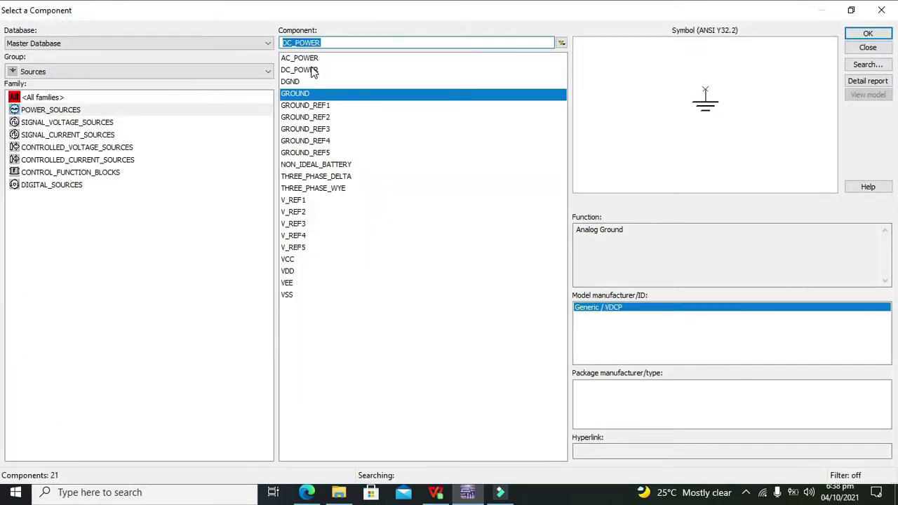
{"action": "left_click", "coordinate": [313, 70]}
{"action": "left_click", "coordinate": [881, 35]}
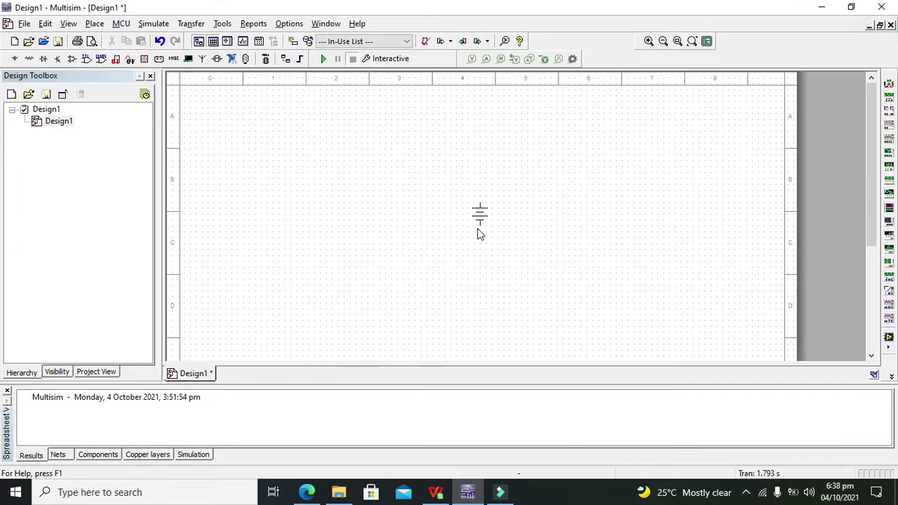
{"action": "left_click", "coordinate": [342, 228]}
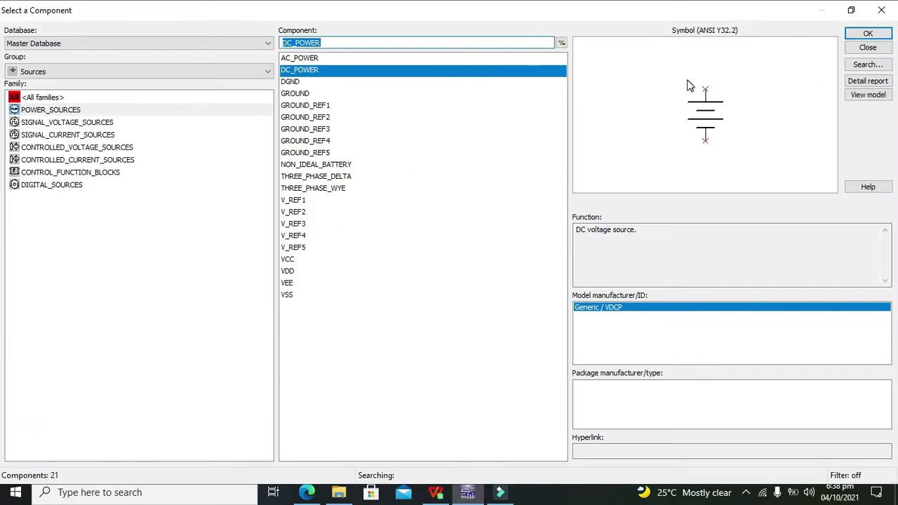
Add a GROUND symbol to the right of the source
{"action": "left_click", "coordinate": [307, 95]}
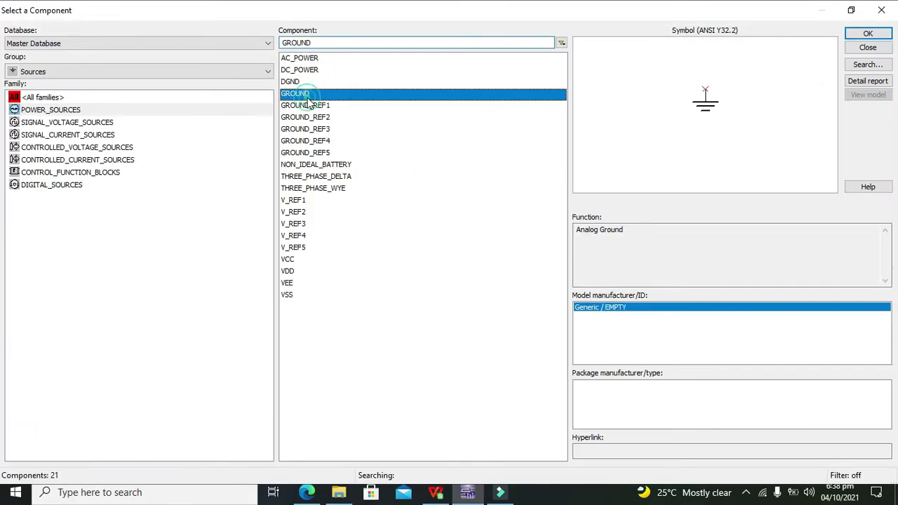
{"action": "left_click", "coordinate": [868, 35]}
{"action": "left_click", "coordinate": [461, 236]}
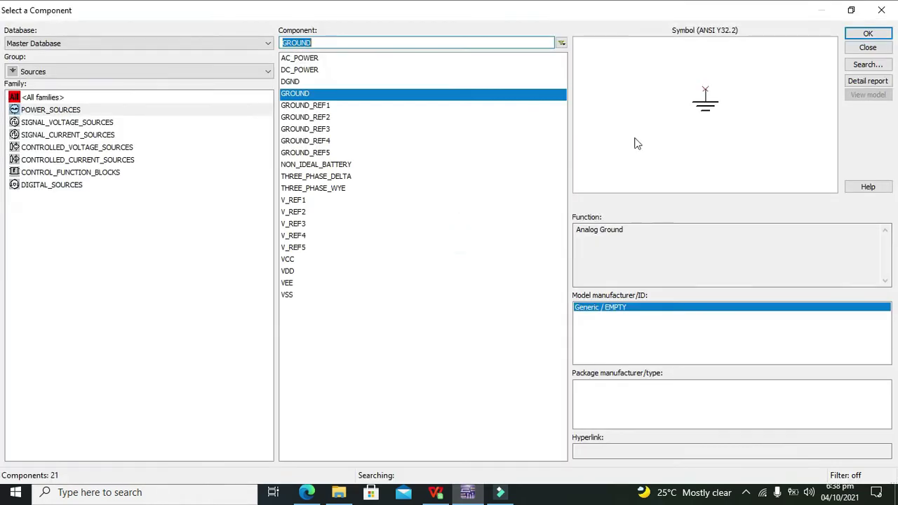
Place the BZT52H-C8V2 zener from the Diodes group's ZENER family beside V1
{"action": "left_click", "coordinate": [170, 74]}
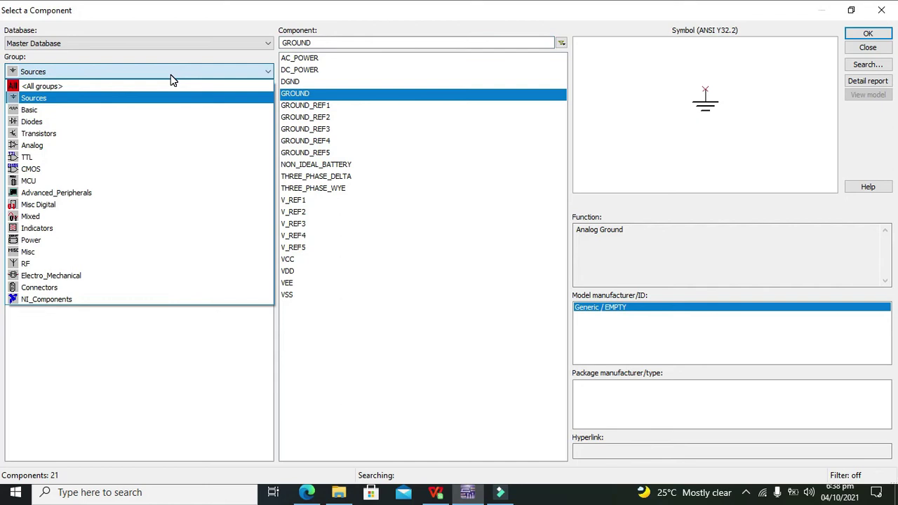
{"action": "left_click", "coordinate": [143, 122]}
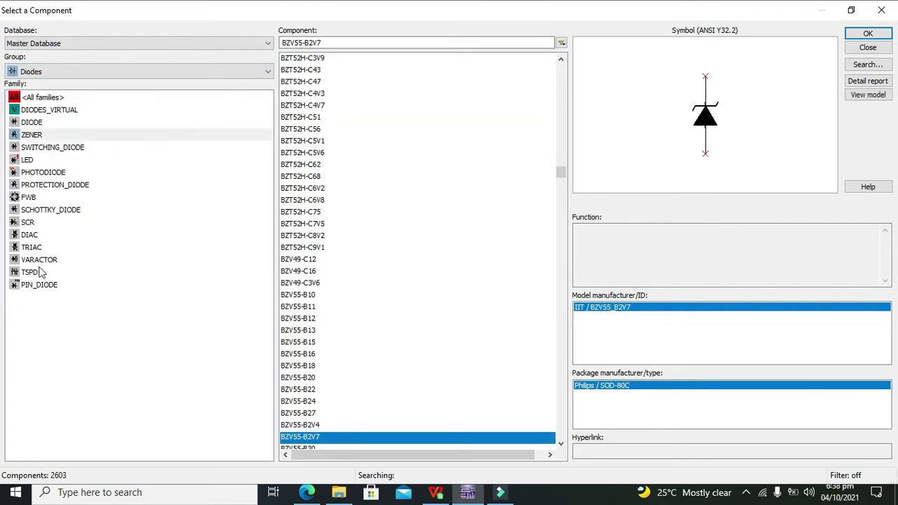
{"action": "left_click", "coordinate": [37, 135]}
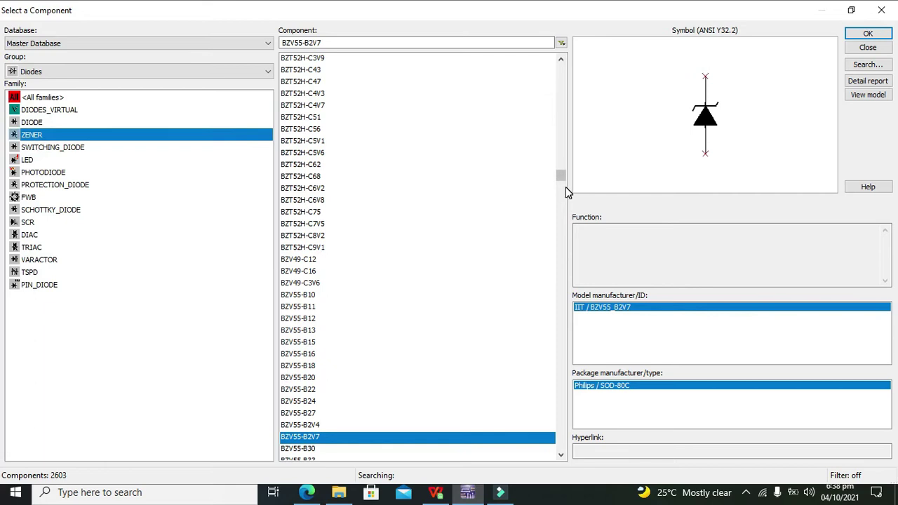
{"action": "left_click", "coordinate": [309, 236]}
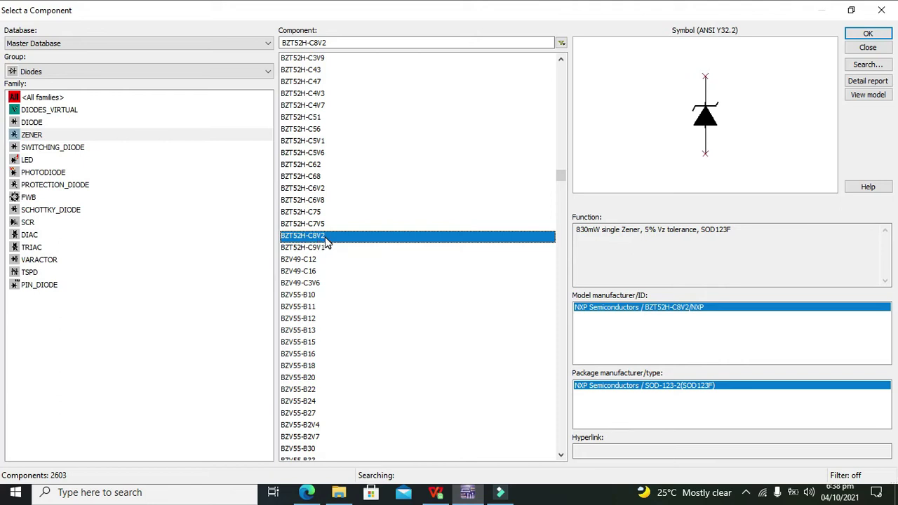
{"action": "left_click", "coordinate": [867, 32]}
{"action": "left_click", "coordinate": [450, 228]}
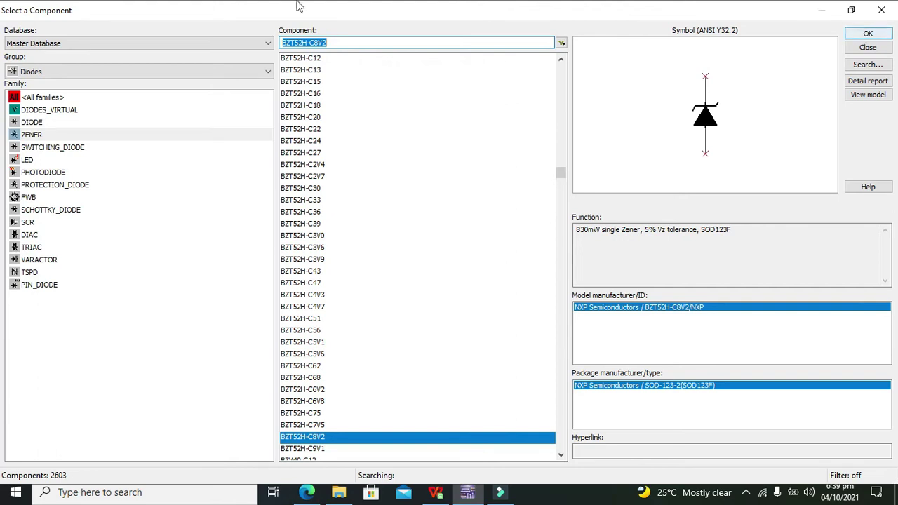
Place a 220Ω resistor R1 from the Basic RESISTOR family above the source and zener
{"action": "left_click", "coordinate": [79, 73]}
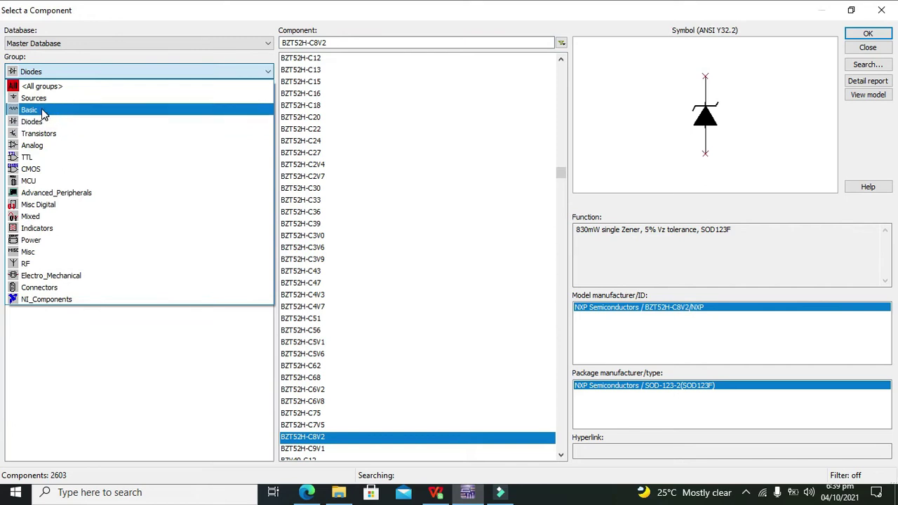
{"action": "left_click", "coordinate": [44, 111]}
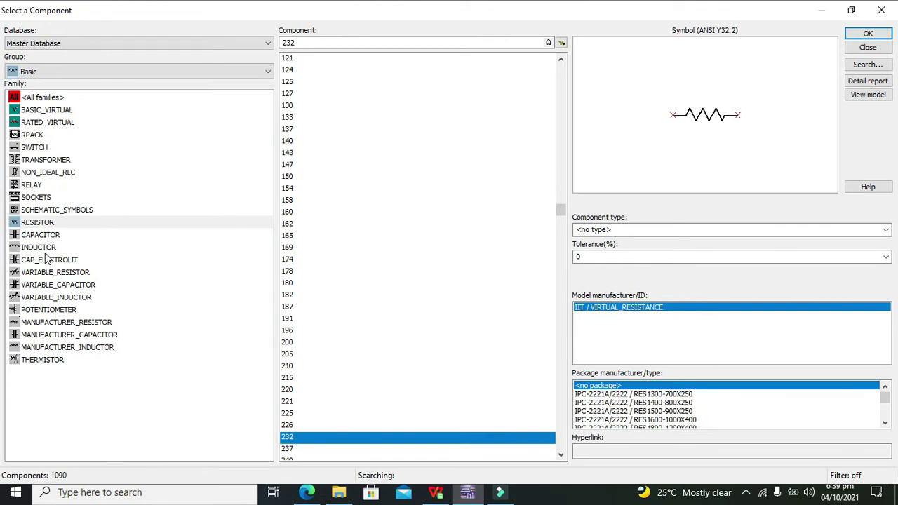
{"action": "left_click", "coordinate": [38, 224]}
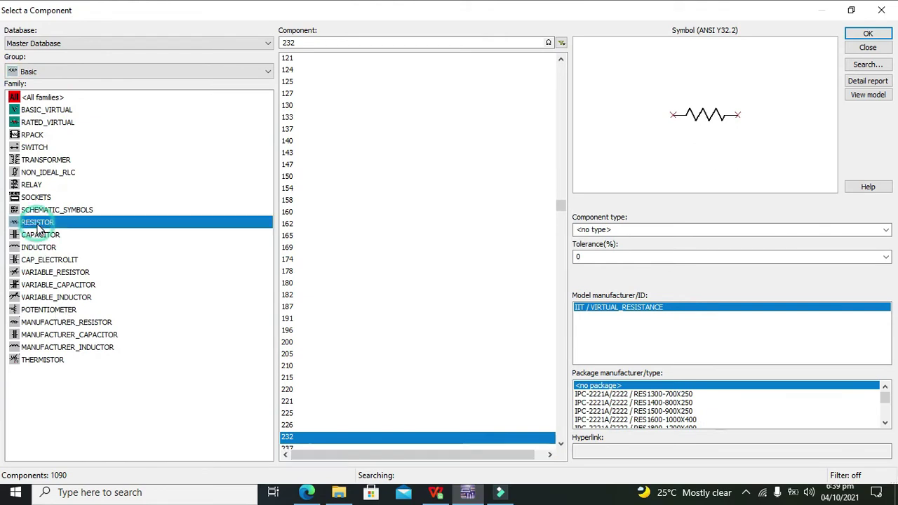
{"action": "left_click", "coordinate": [300, 392]}
{"action": "left_click", "coordinate": [868, 33]}
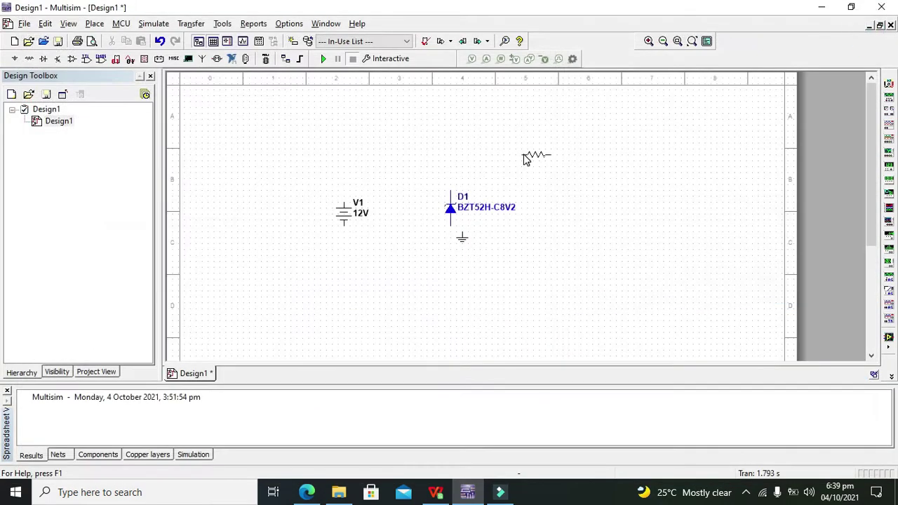
{"action": "left_click", "coordinate": [383, 166]}
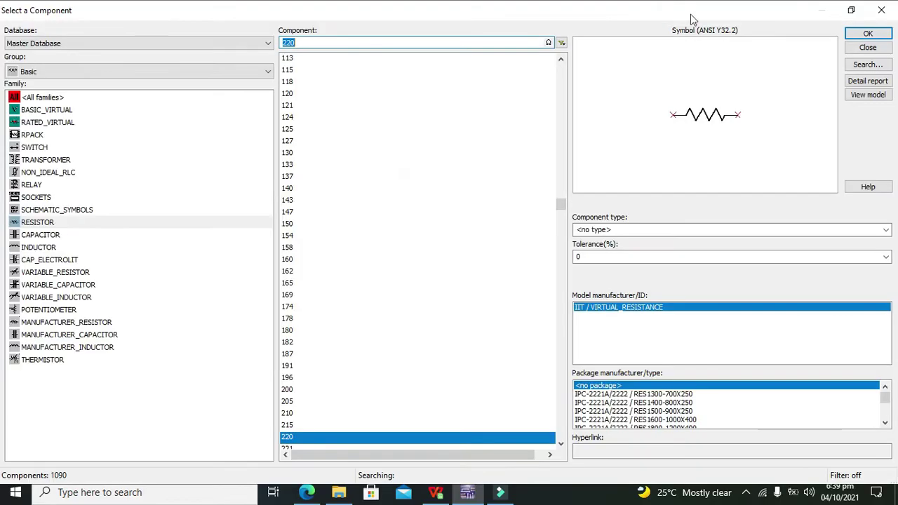
{"action": "left_click", "coordinate": [881, 10]}
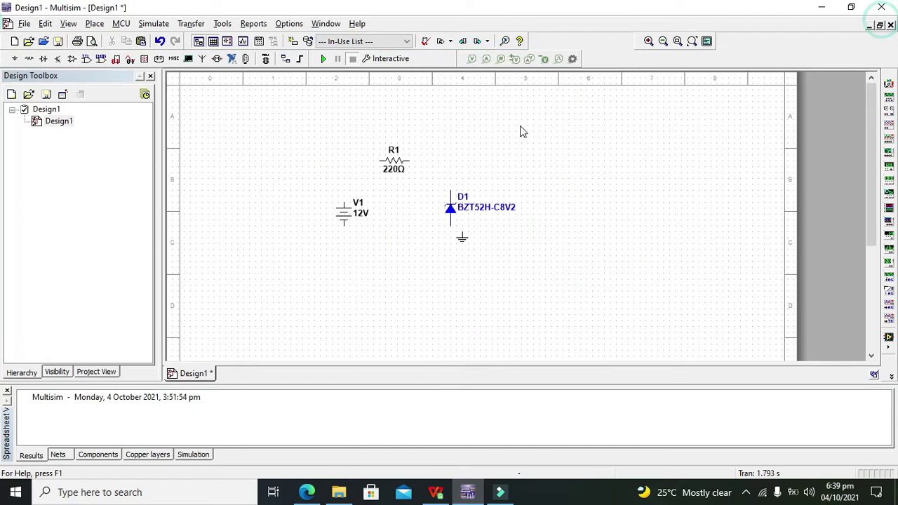
{"action": "left_click", "coordinate": [382, 161]}
Wire R1 to V1's top terminal, and connect V1's bottom to the ground moved below it
{"action": "left_click", "coordinate": [344, 199]}
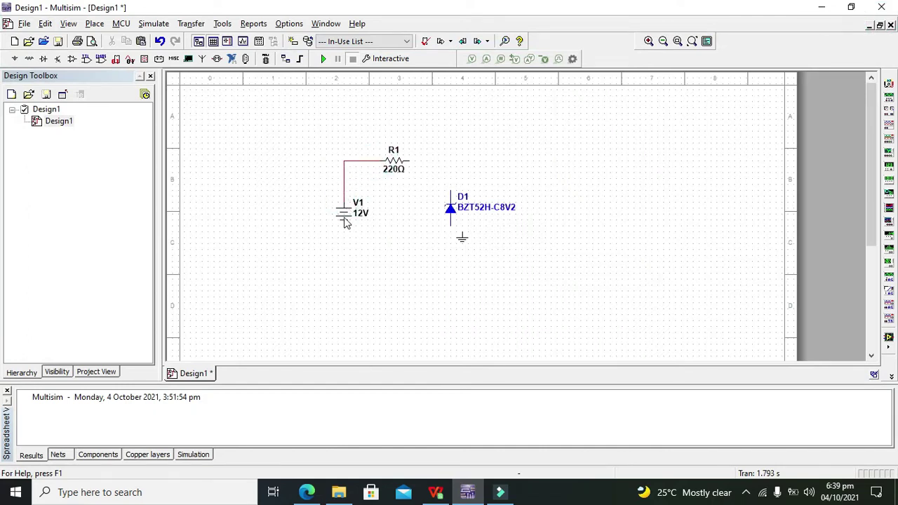
{"action": "left_click_drag", "start_coordinate": [463, 240], "coordinate": [350, 257]}
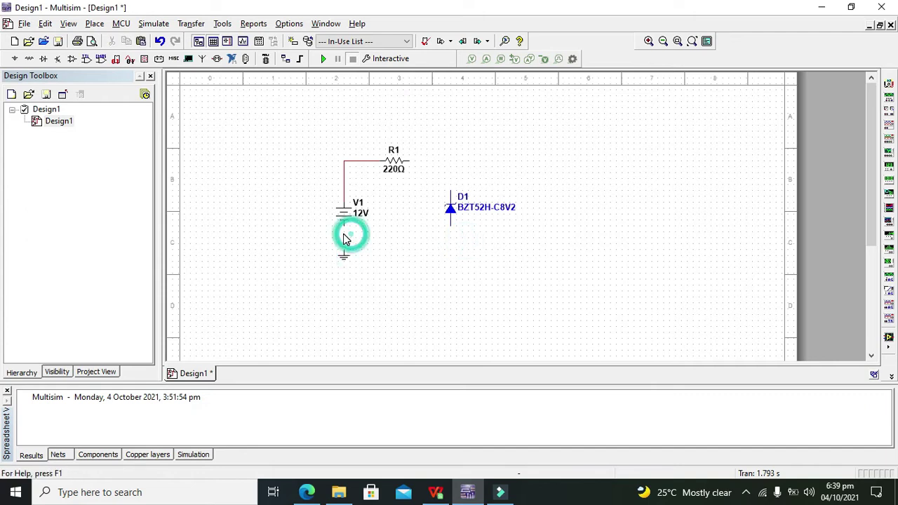
{"action": "left_click", "coordinate": [343, 225]}
{"action": "left_click", "coordinate": [343, 244]}
Nudge V1, R1 and zener D1 slightly upward to align them
{"action": "left_click_drag", "start_coordinate": [344, 222], "coordinate": [344, 210]}
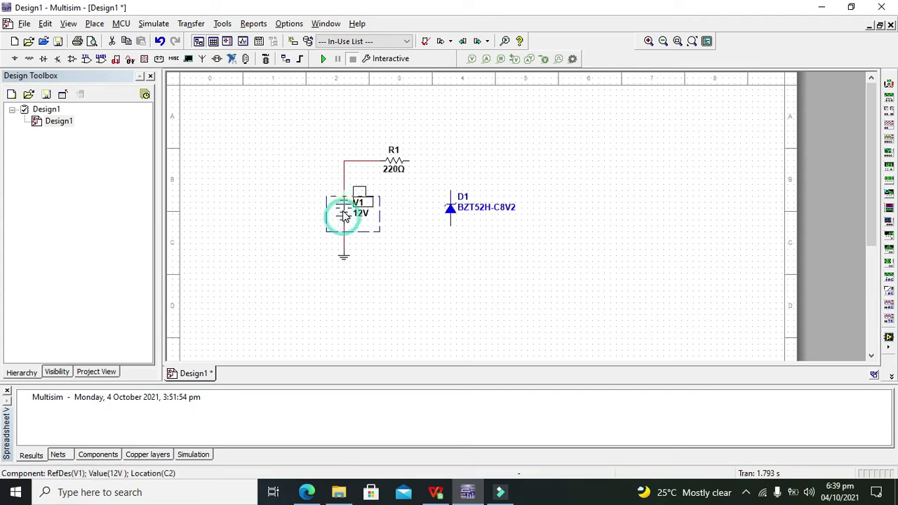
{"action": "left_click", "coordinate": [401, 237]}
{"action": "left_click", "coordinate": [395, 161]}
{"action": "left_click_drag", "start_coordinate": [395, 160], "coordinate": [395, 149]}
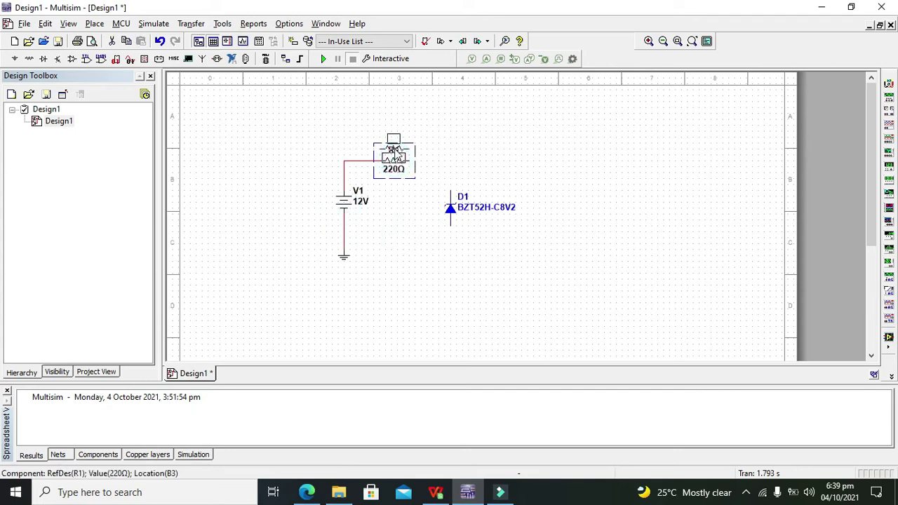
{"action": "left_click", "coordinate": [460, 154]}
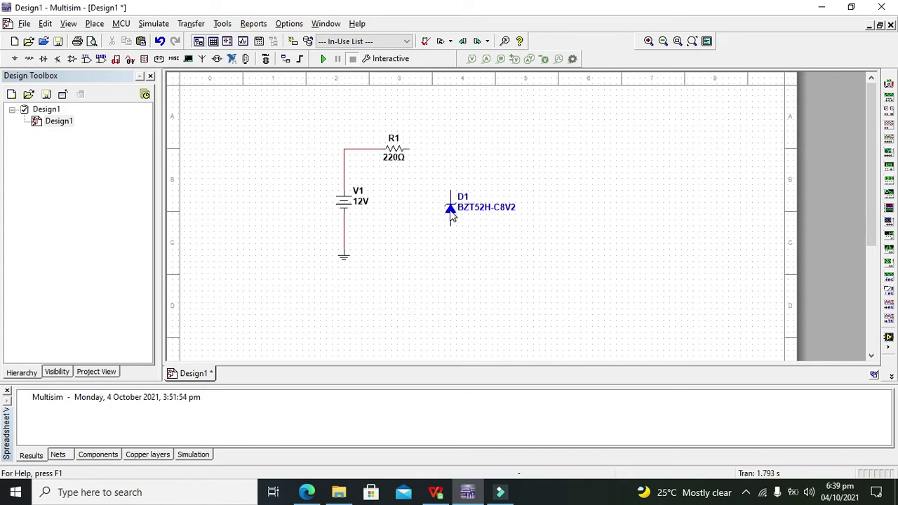
{"action": "left_click", "coordinate": [451, 214]}
{"action": "left_click_drag", "start_coordinate": [451, 214], "coordinate": [452, 208]}
{"action": "left_click", "coordinate": [480, 139]}
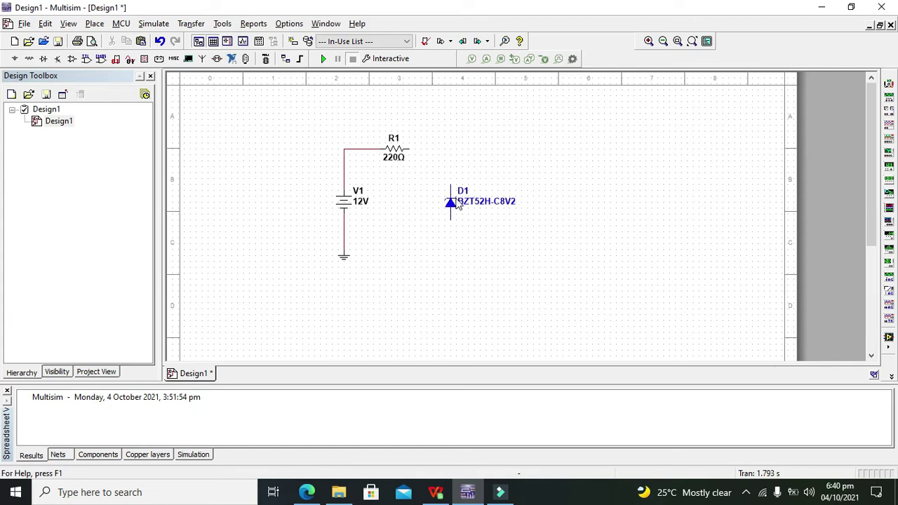
Wire D1's top pin to R1's right end and its lower pin to V1's ground wire
{"action": "left_click", "coordinate": [449, 186]}
{"action": "left_click", "coordinate": [410, 149]}
{"action": "left_click", "coordinate": [410, 149]}
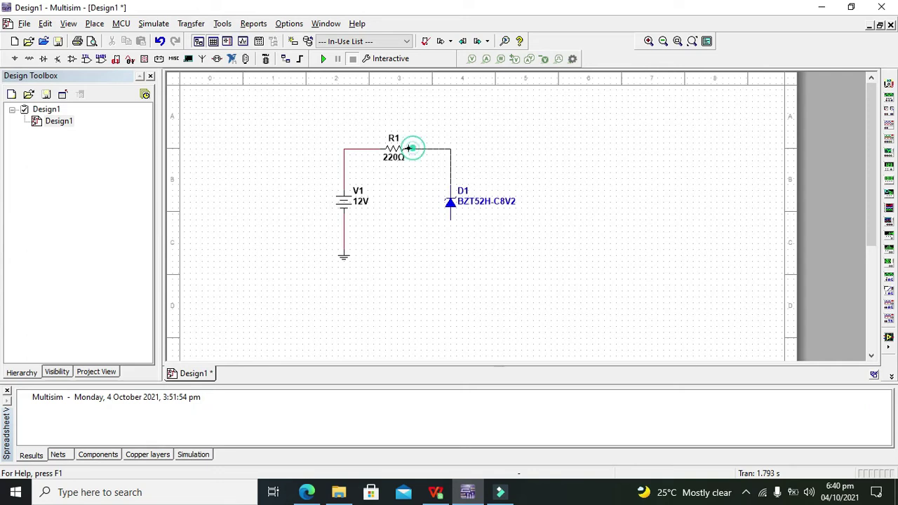
{"action": "left_click", "coordinate": [450, 219]}
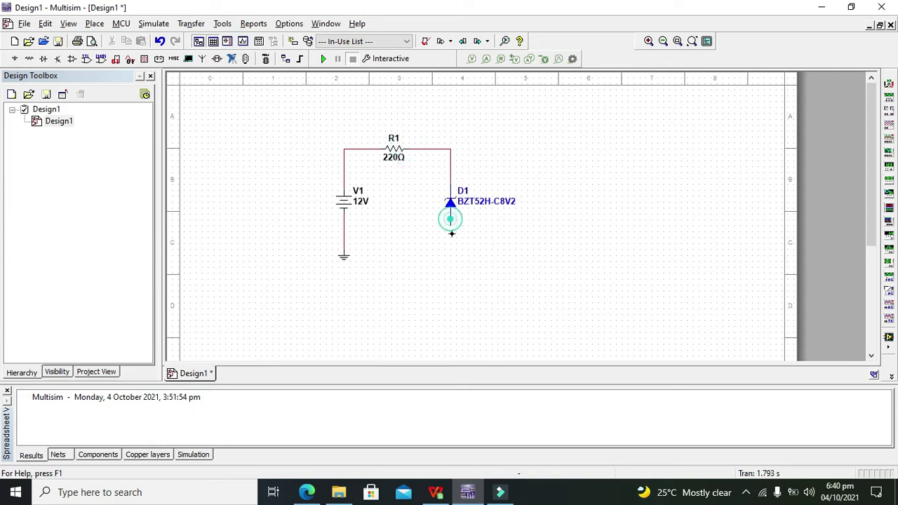
{"action": "left_click", "coordinate": [343, 238]}
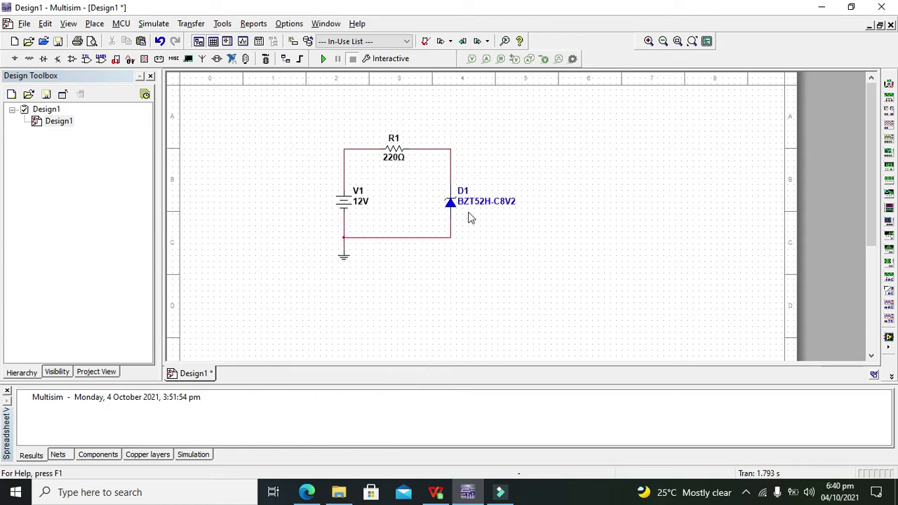
{"action": "left_click", "coordinate": [451, 199]}
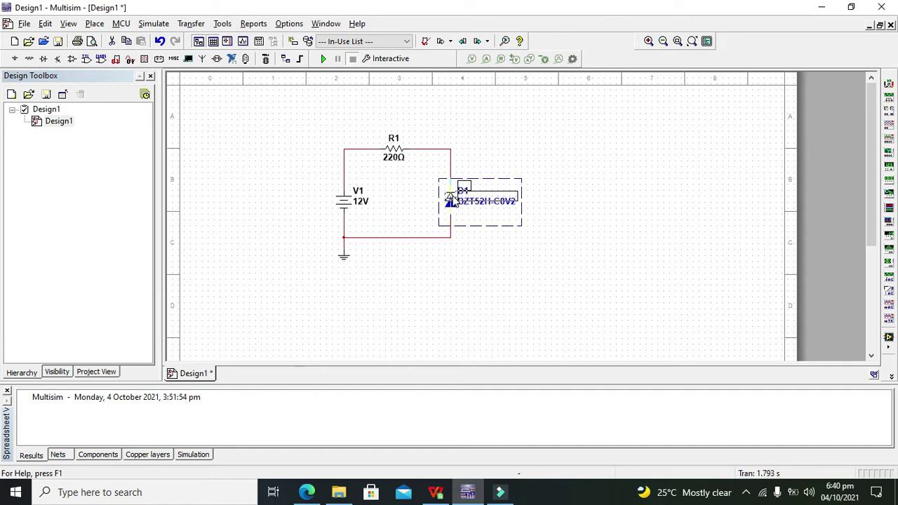
{"action": "left_click", "coordinate": [579, 224]}
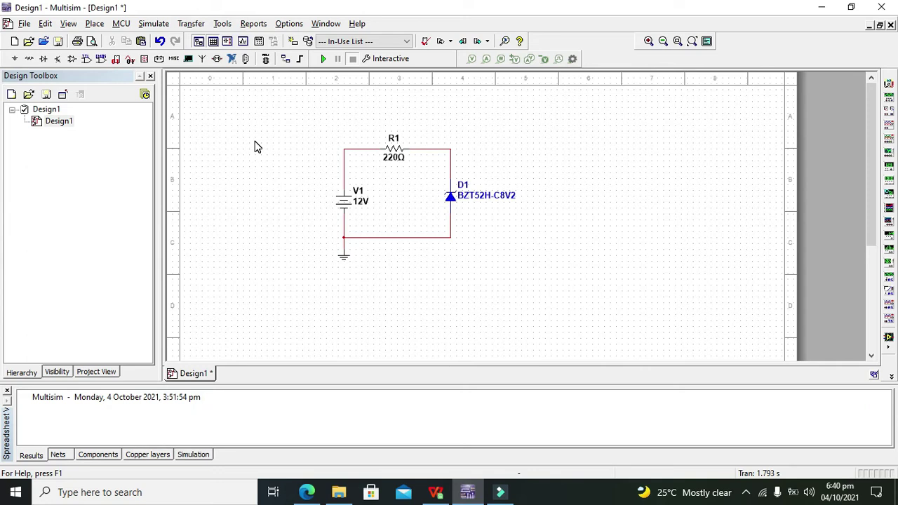
Place a 600Ω resistor R2 from the RESISTOR family to the right of D1
{"action": "left_click", "coordinate": [30, 61]}
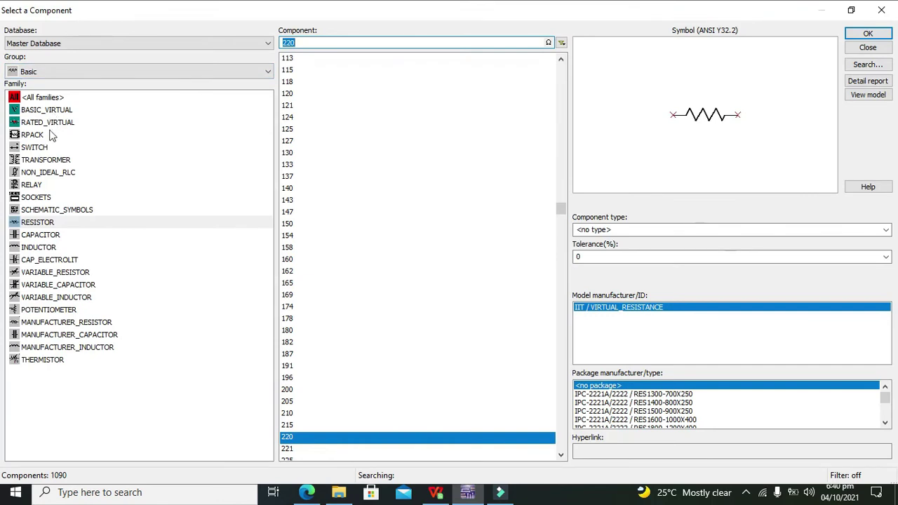
{"action": "left_click", "coordinate": [48, 223]}
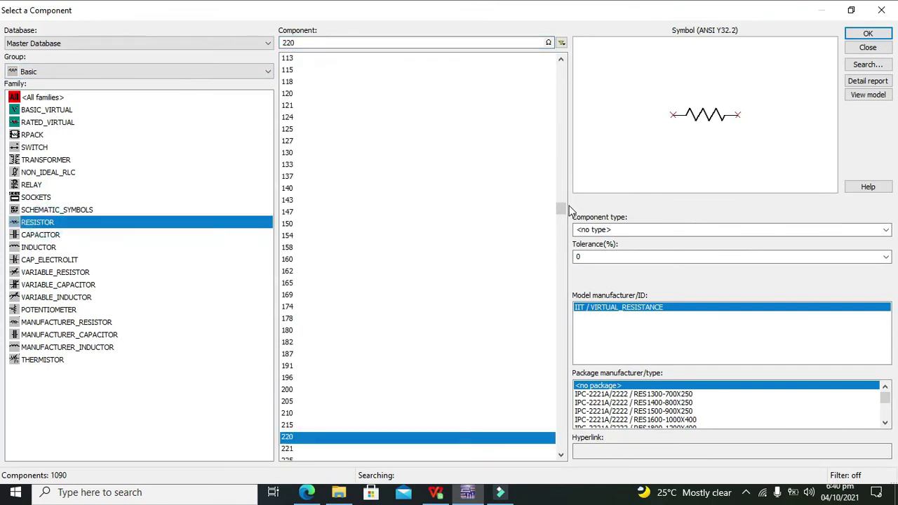
{"action": "left_click_drag", "start_coordinate": [561, 209], "coordinate": [562, 249]}
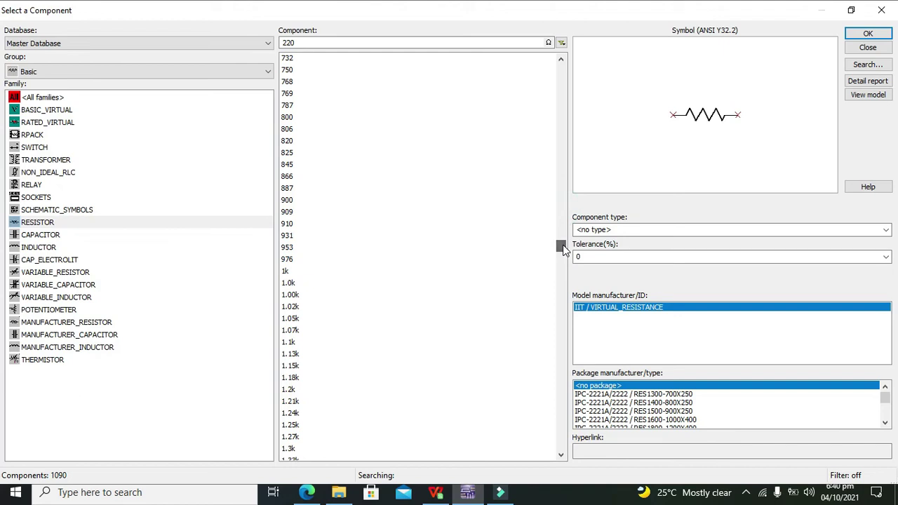
{"action": "left_click", "coordinate": [561, 202]}
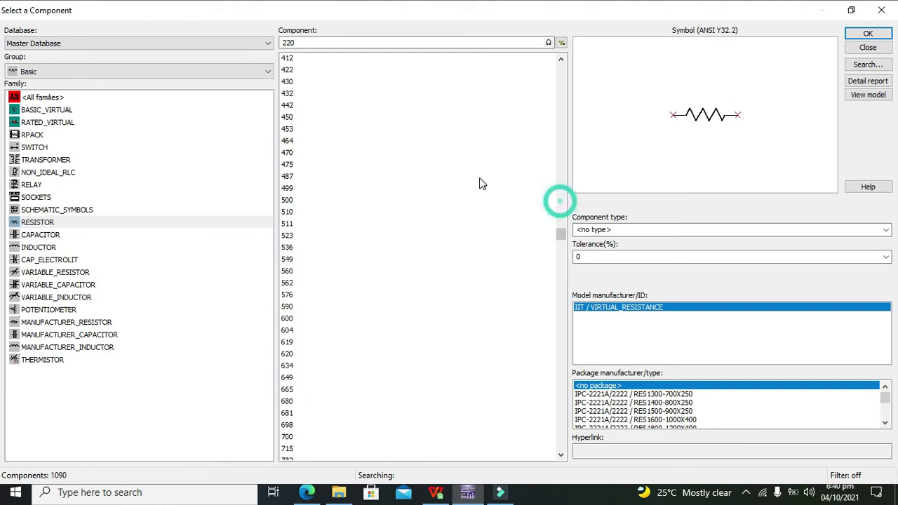
{"action": "left_click", "coordinate": [308, 322]}
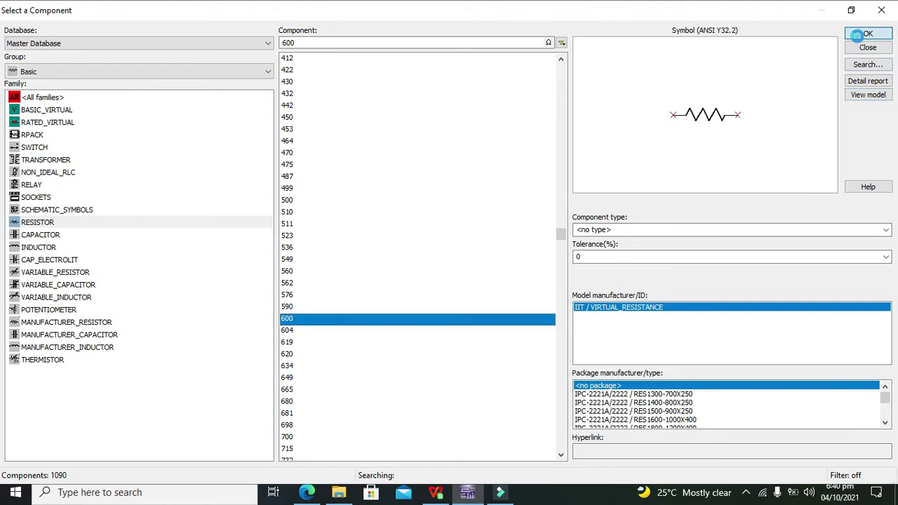
{"action": "left_click", "coordinate": [868, 34]}
{"action": "left_click", "coordinate": [551, 203]}
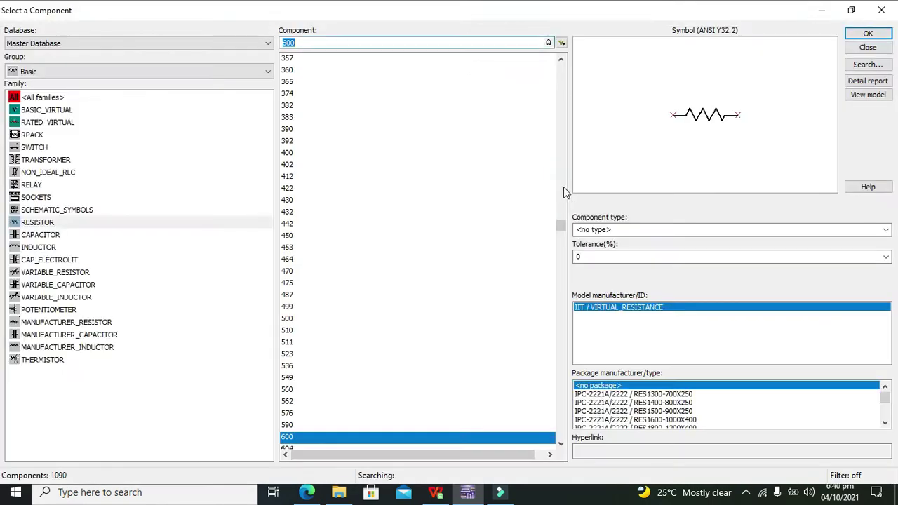
{"action": "left_click", "coordinate": [885, 9]}
Rotate R2 90° clockwise so it stands vertically
{"action": "left_click", "coordinate": [560, 198]}
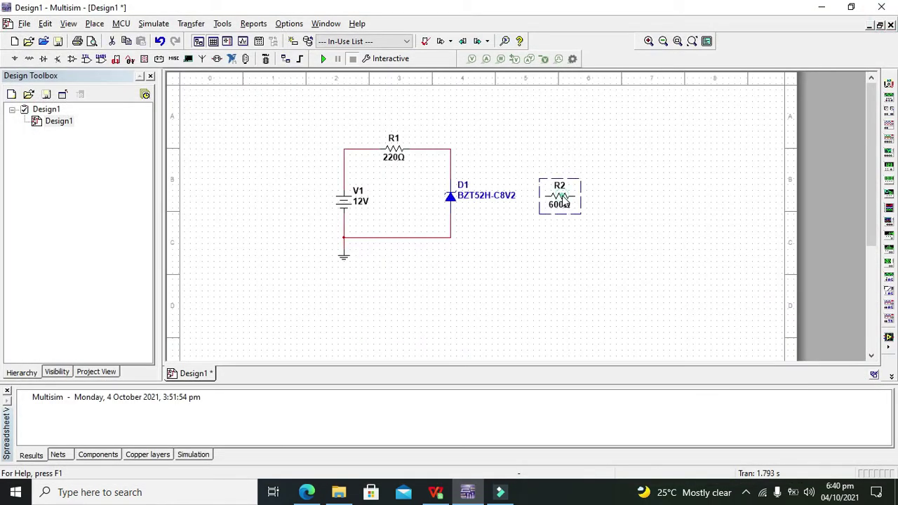
{"action": "right_click", "coordinate": [563, 203]}
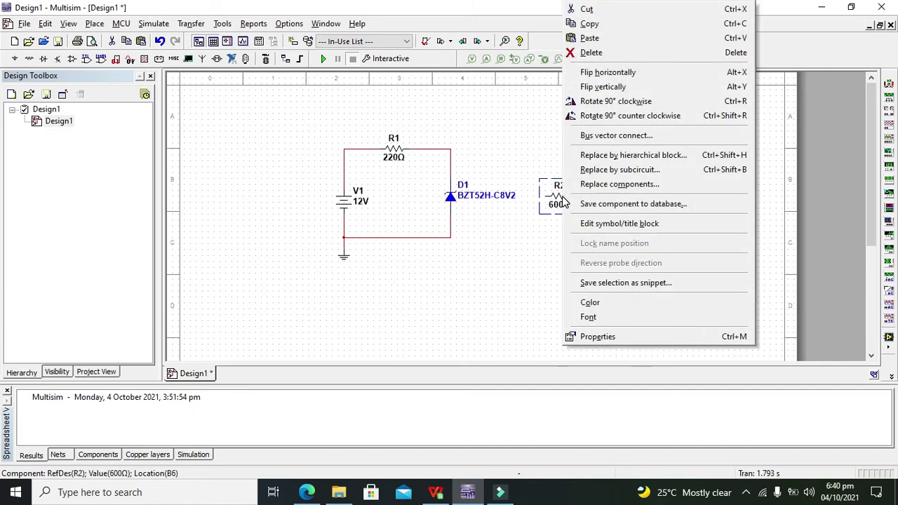
{"action": "left_click", "coordinate": [611, 101]}
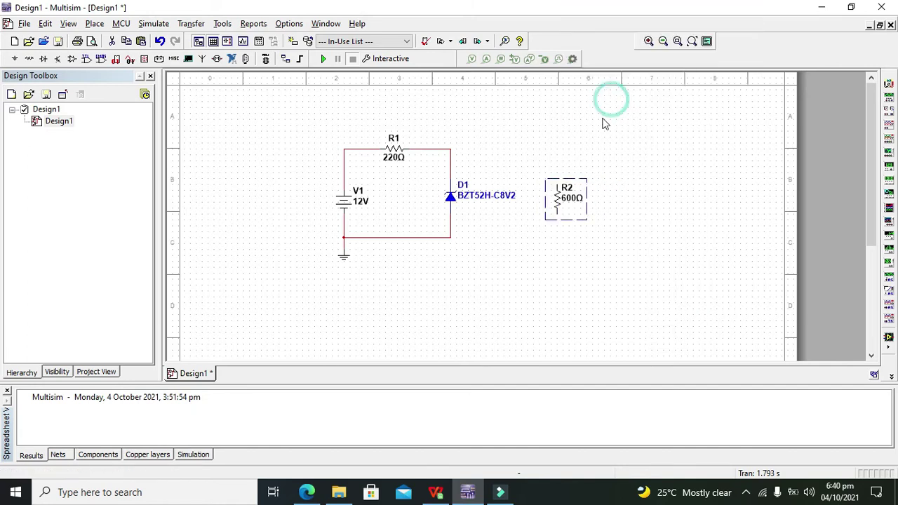
Wire R2's top pin to the R1/D1 junction and its bottom pin to D1's lower junction
{"action": "left_click", "coordinate": [557, 177]}
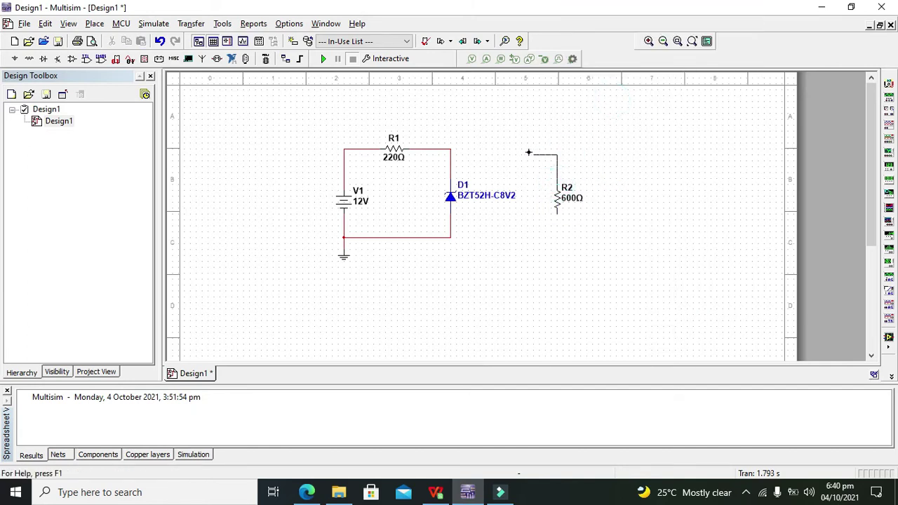
{"action": "left_click", "coordinate": [450, 148]}
{"action": "left_click", "coordinate": [453, 145]}
{"action": "left_click", "coordinate": [453, 146]}
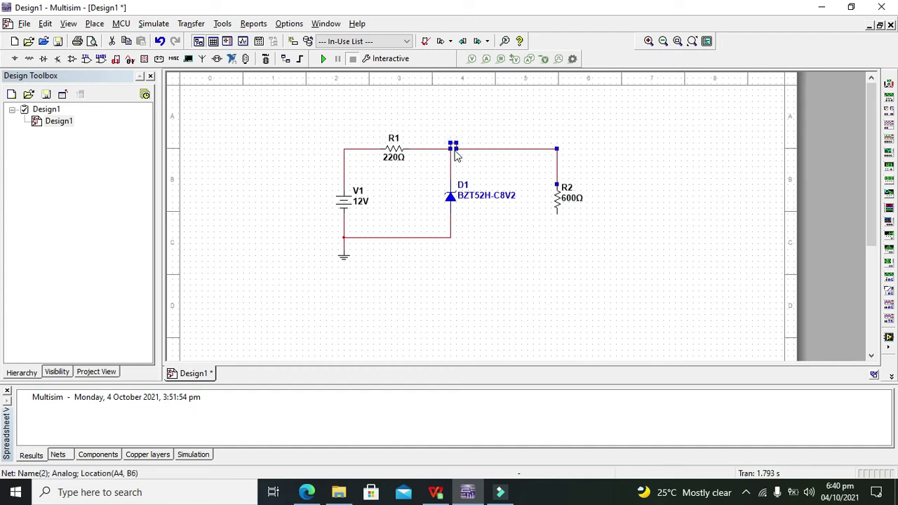
{"action": "left_click", "coordinate": [475, 165]}
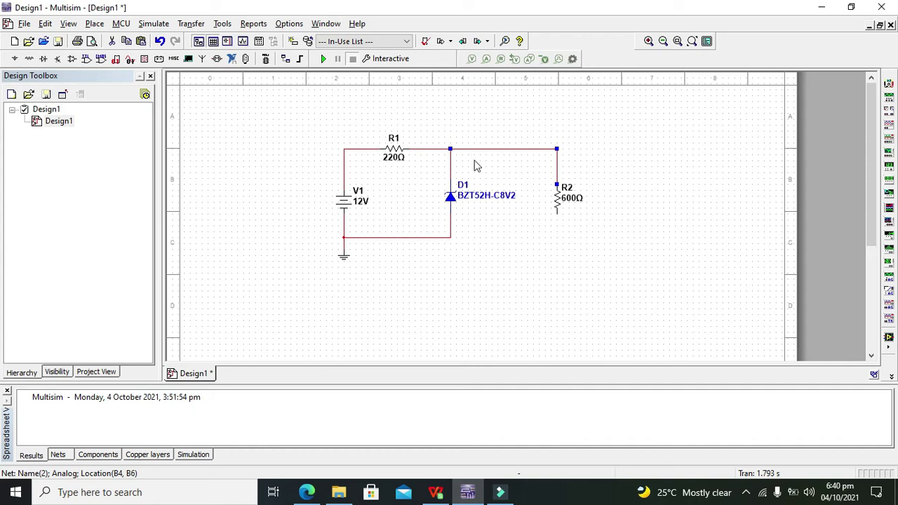
{"action": "left_click", "coordinate": [556, 214]}
{"action": "left_click", "coordinate": [450, 237]}
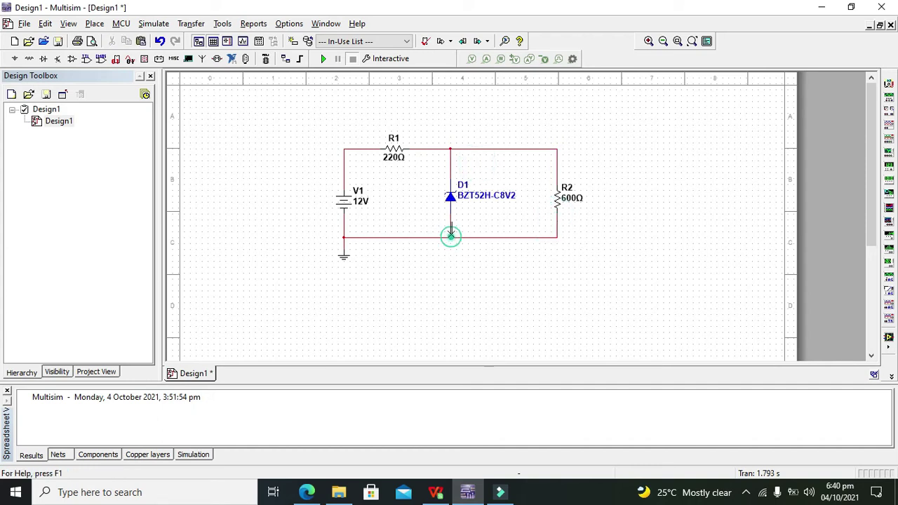
Place multimeter XMM1 and wire its + lead to R2's top node, − lead to R2's bottom node
{"action": "left_click", "coordinate": [889, 93]}
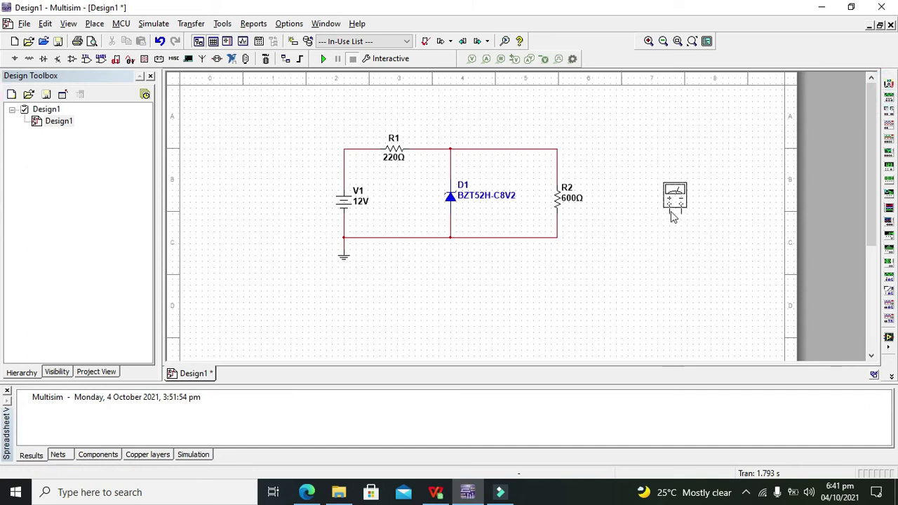
{"action": "left_click", "coordinate": [660, 171]}
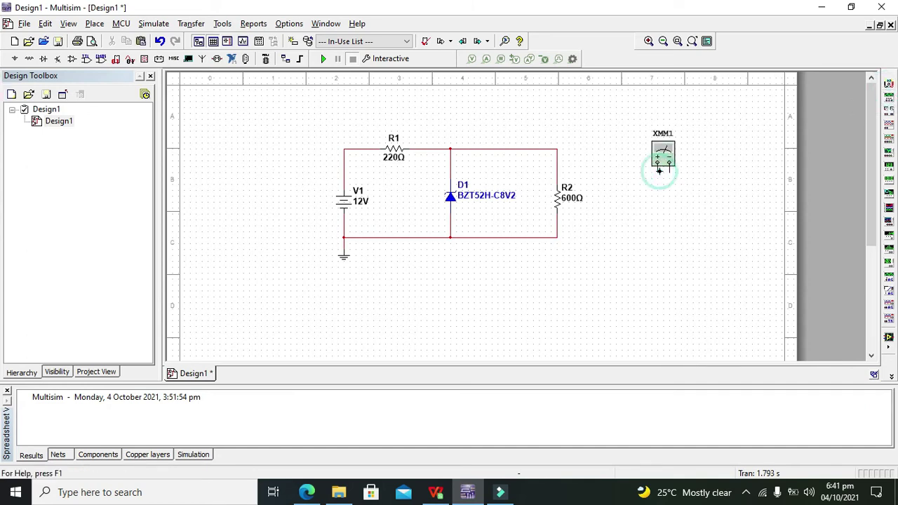
{"action": "left_click", "coordinate": [659, 167]}
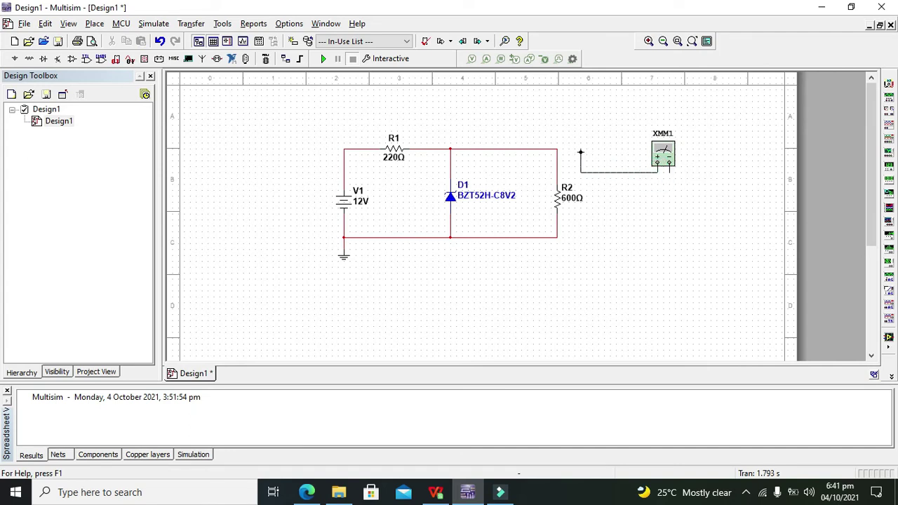
{"action": "left_click", "coordinate": [580, 150]}
{"action": "left_click", "coordinate": [557, 149]}
{"action": "left_click", "coordinate": [668, 168]}
{"action": "left_click", "coordinate": [556, 236]}
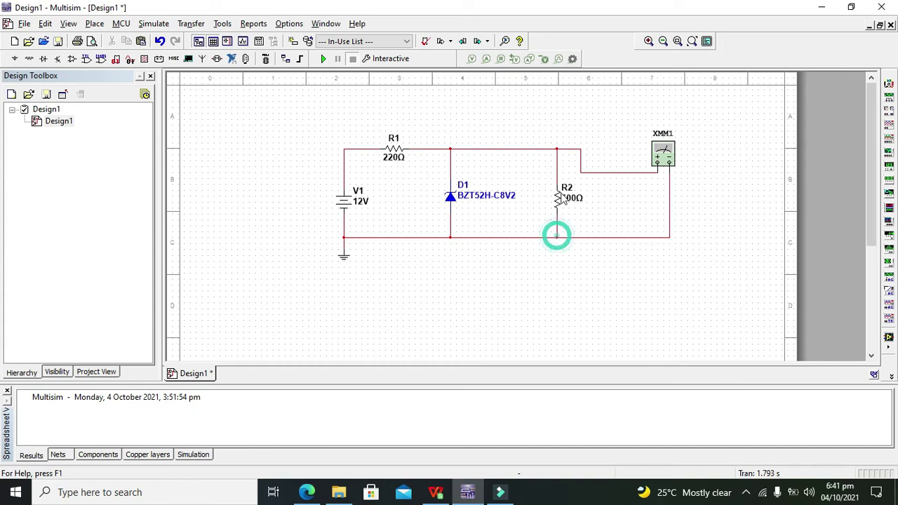
{"action": "left_click_drag", "start_coordinate": [496, 125], "coordinate": [461, 95]}
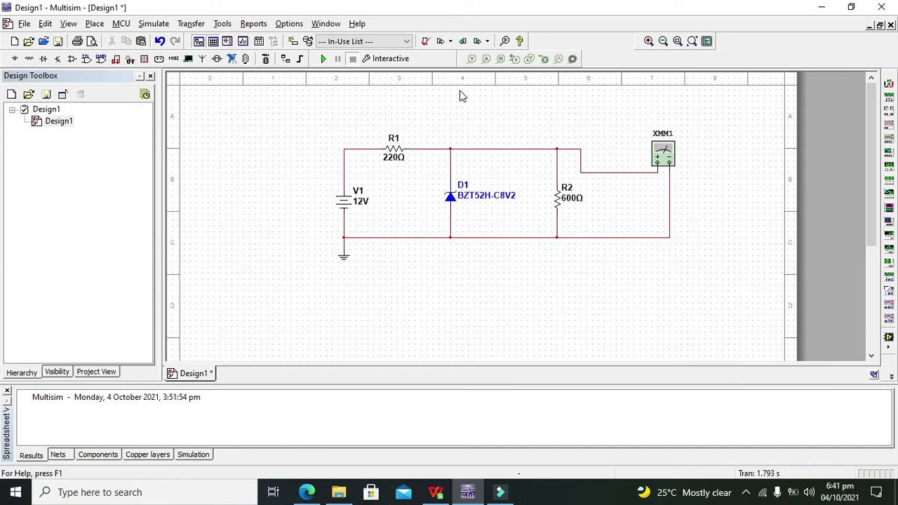
Run the simulation, open XMM1's panel beside the circuit, read 8.191 V, then stop
{"action": "left_click", "coordinate": [560, 207]}
{"action": "left_click", "coordinate": [452, 202]}
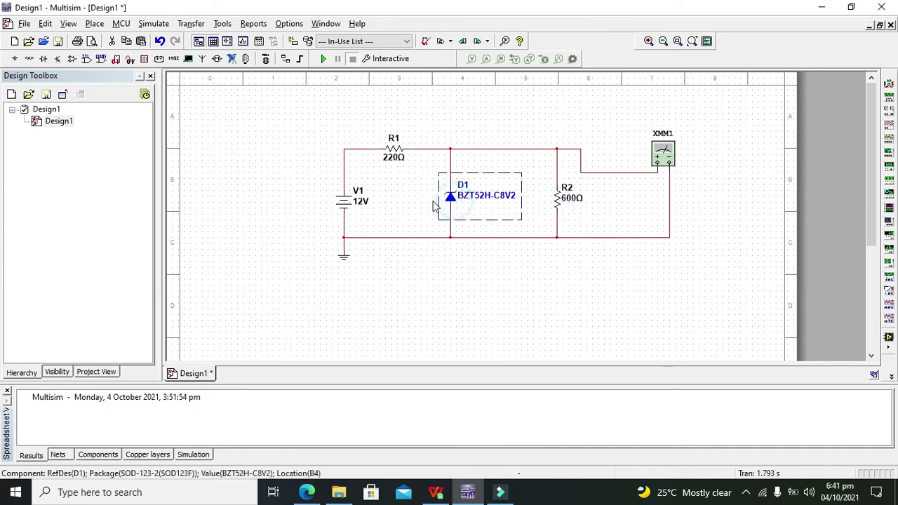
{"action": "left_click", "coordinate": [412, 201]}
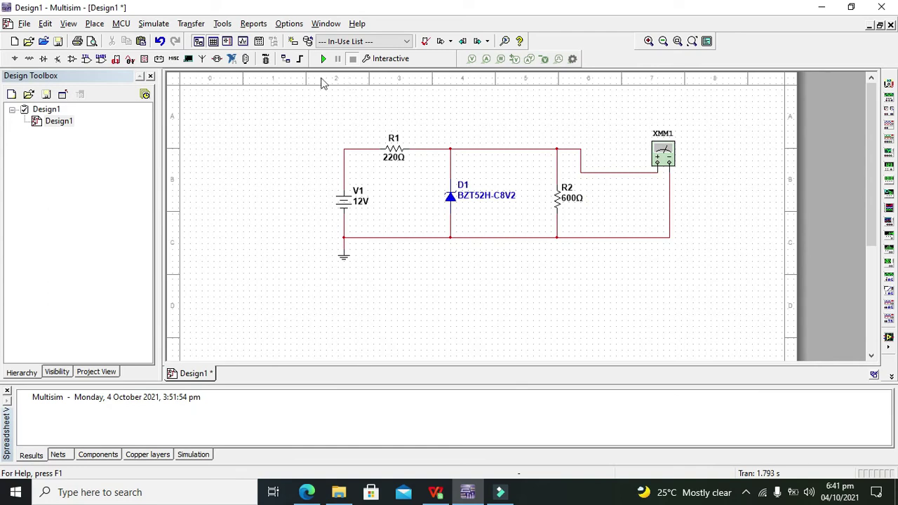
{"action": "left_click", "coordinate": [323, 60]}
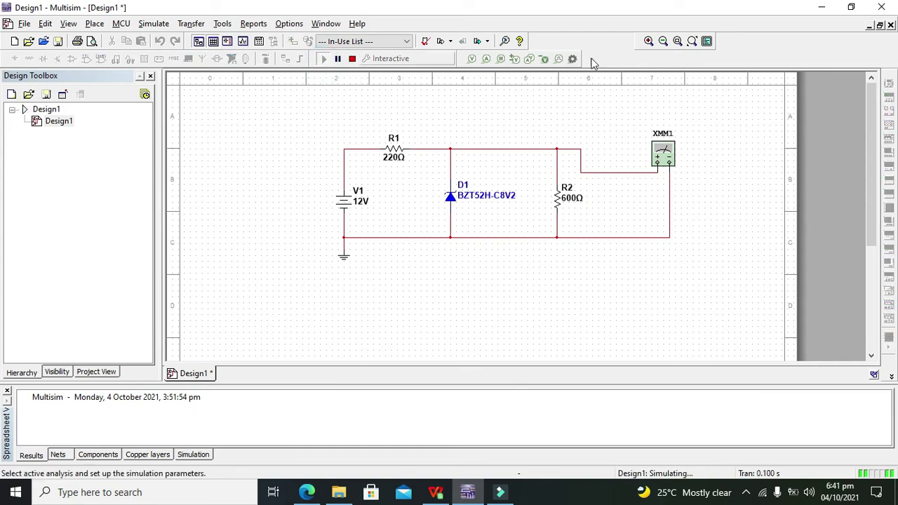
{"action": "double_click", "coordinate": [665, 154]}
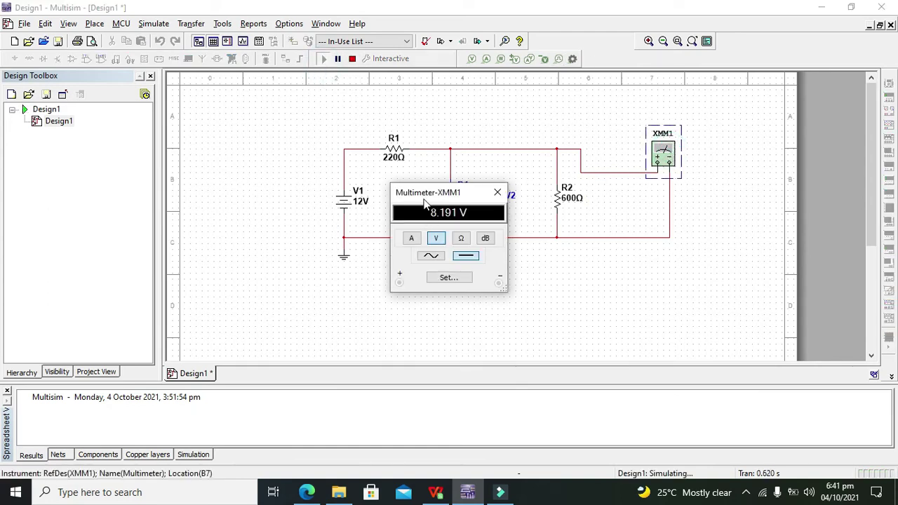
{"action": "left_click_drag", "start_coordinate": [426, 200], "coordinate": [727, 202]}
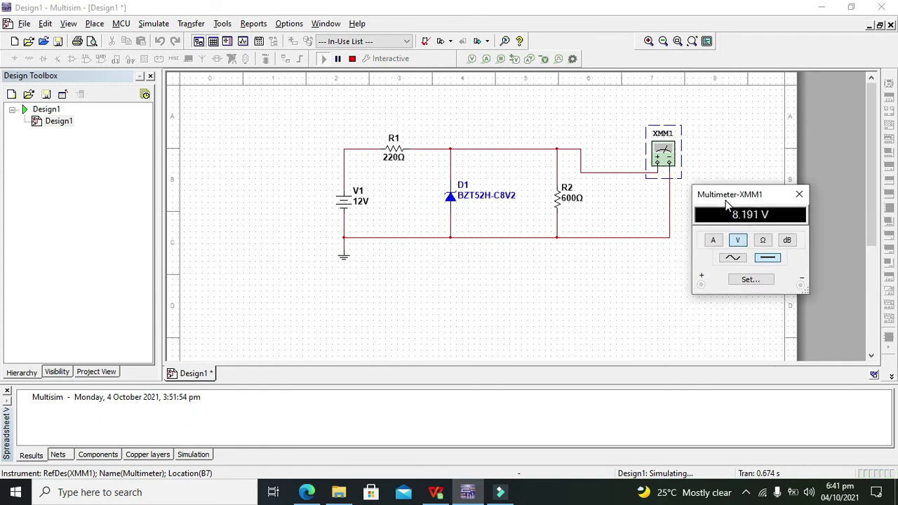
{"action": "left_click", "coordinate": [720, 158]}
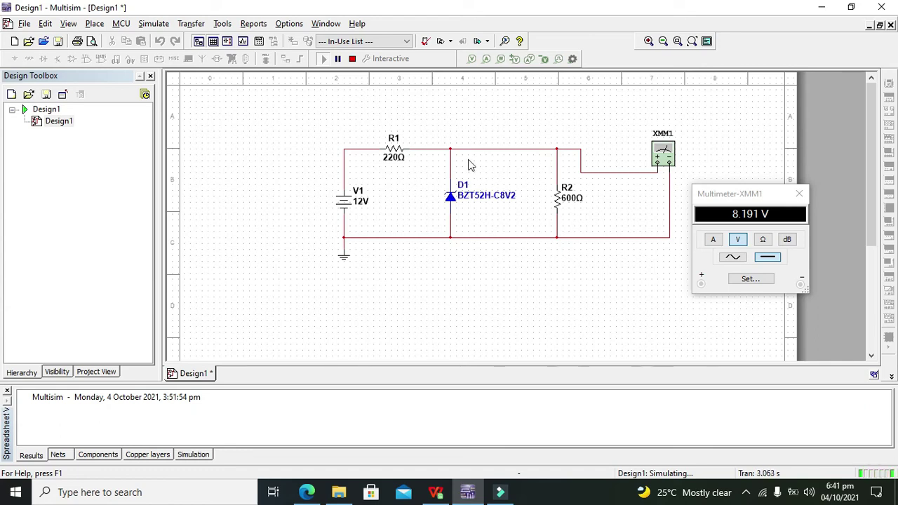
{"action": "left_click", "coordinate": [352, 58]}
Set V1's voltage to 15 V and rerun the simulation, reading 8.242 V on XMM1
{"action": "double_click", "coordinate": [353, 201]}
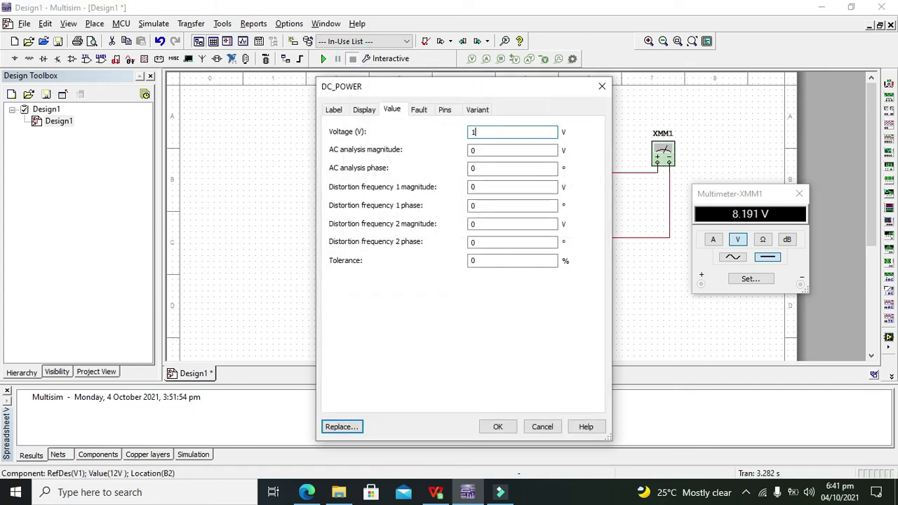
{"action": "left_click", "coordinate": [498, 427]}
{"action": "left_click", "coordinate": [655, 306]}
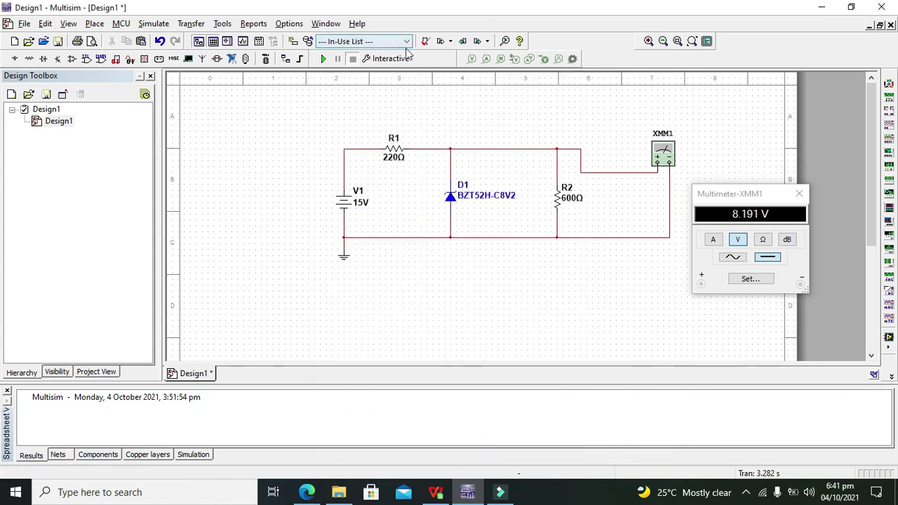
{"action": "left_click", "coordinate": [323, 58]}
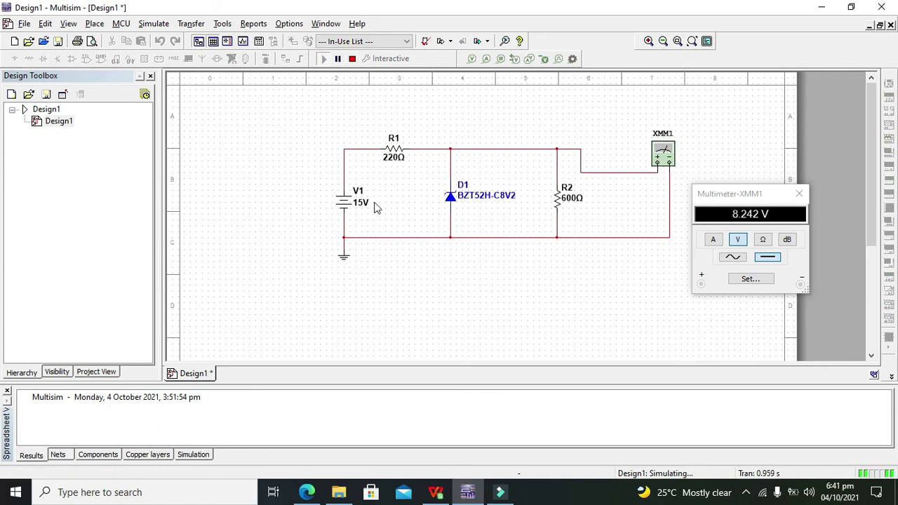
{"action": "left_click", "coordinate": [346, 201]}
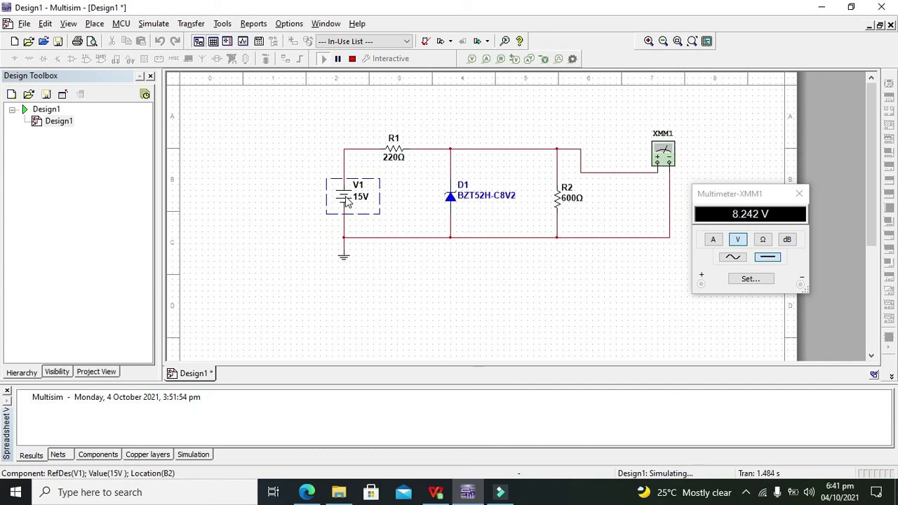
{"action": "left_click", "coordinate": [323, 164]}
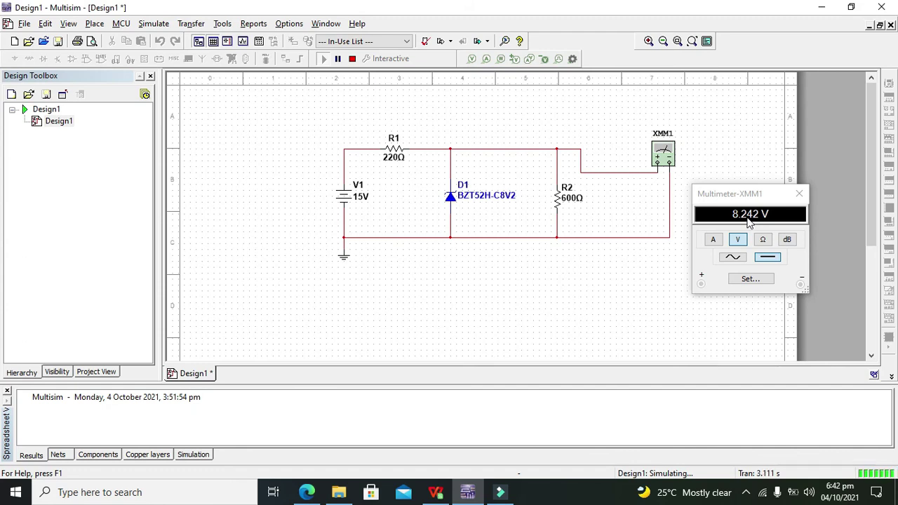
{"action": "left_click_drag", "start_coordinate": [748, 195], "coordinate": [663, 259]}
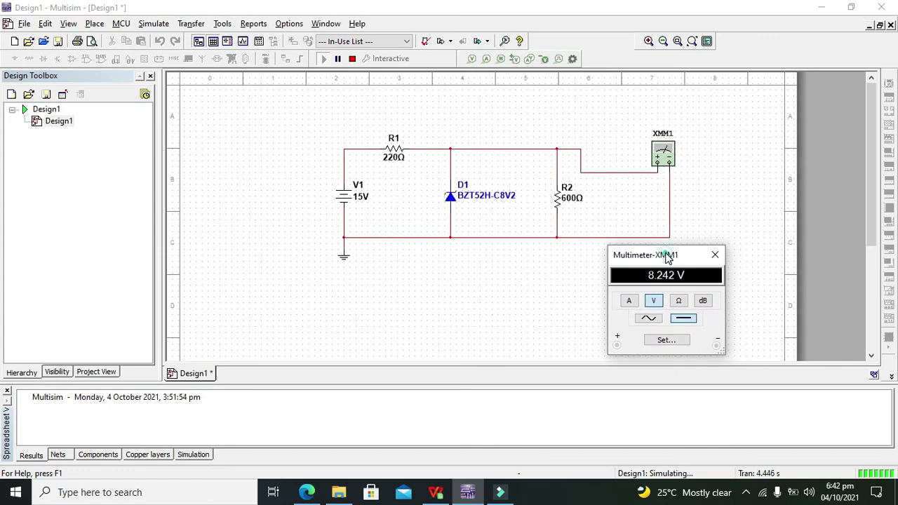
{"action": "left_click_drag", "start_coordinate": [667, 258], "coordinate": [615, 258]}
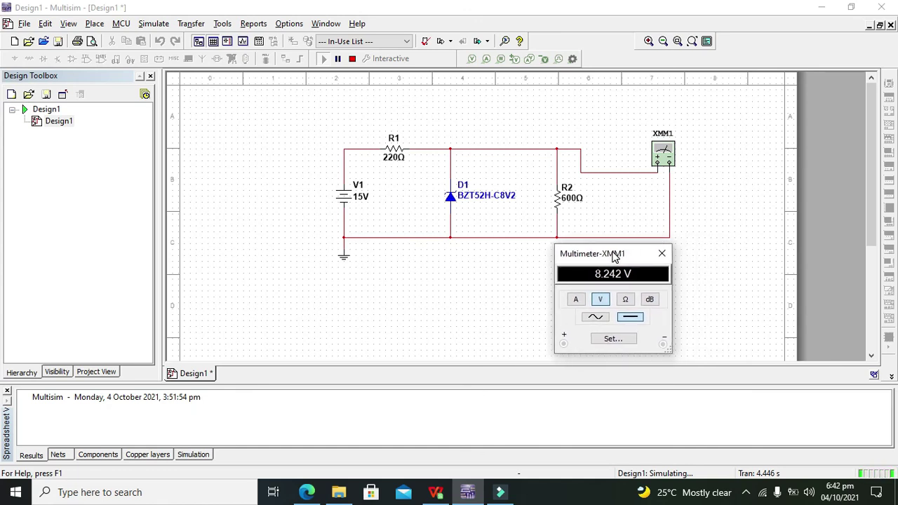